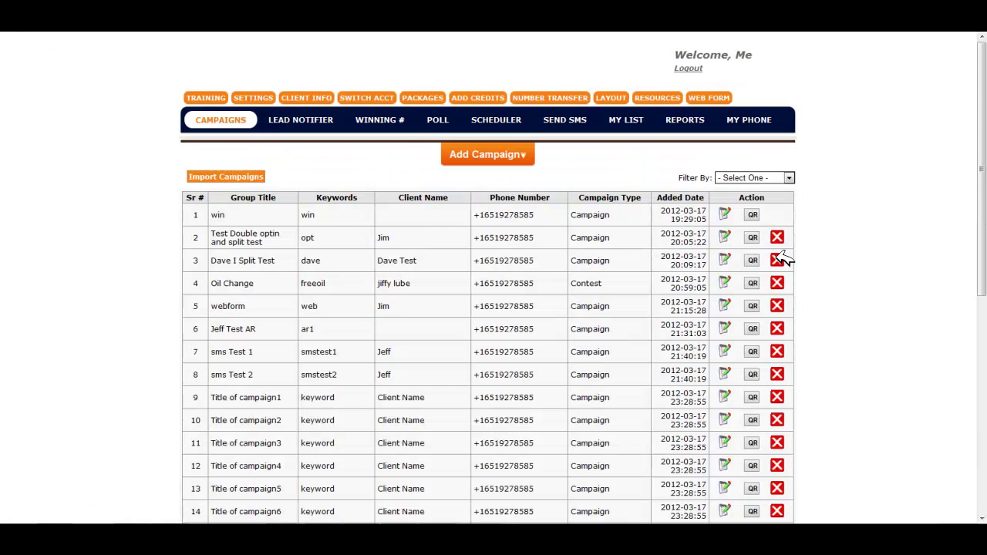
View the QR code of the "win" campaign and return to the campaign list.
{"action": "left_click", "coordinate": [752, 215]}
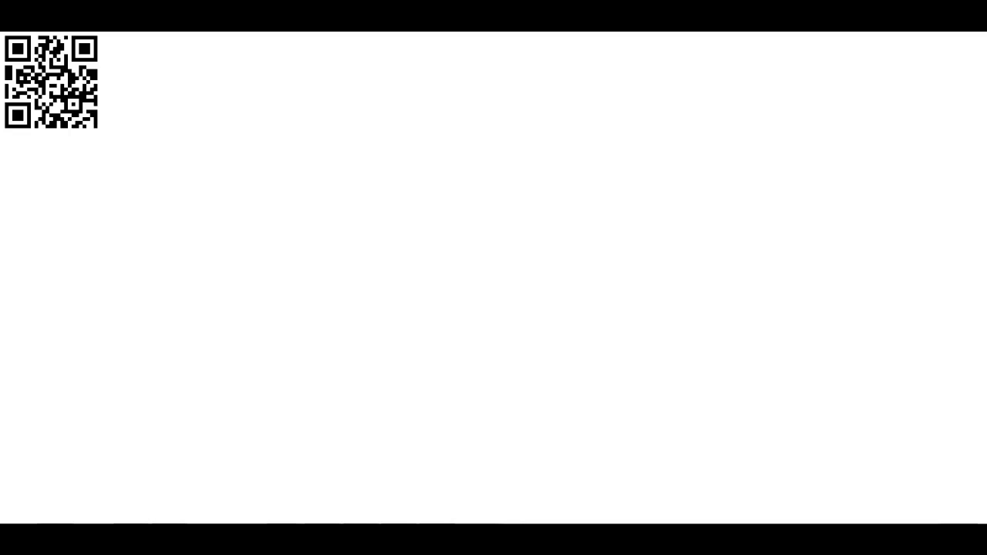
{"action": "key", "text": "BackSpace"}
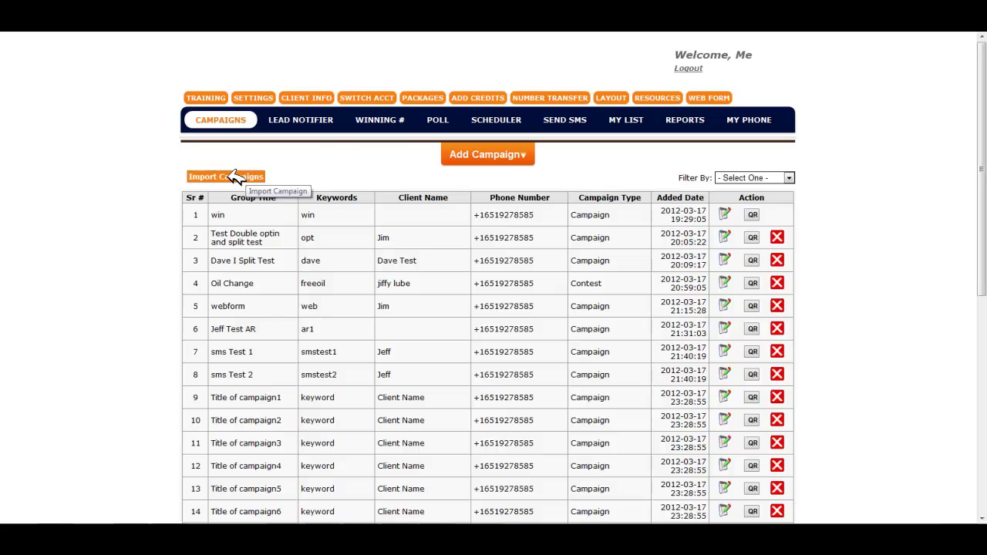
Start a new campaign titled "Test Campaign" and set its type to Campaign.
{"action": "left_click", "coordinate": [486, 154]}
{"action": "left_click", "coordinate": [435, 167]}
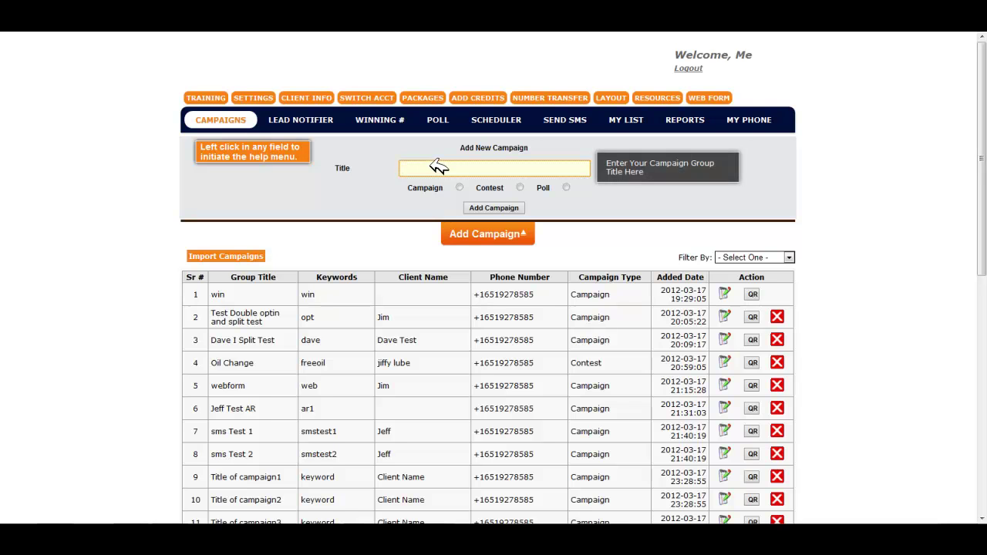
{"action": "type", "text": "Tea"}
{"action": "type", "text": "st Ca"}
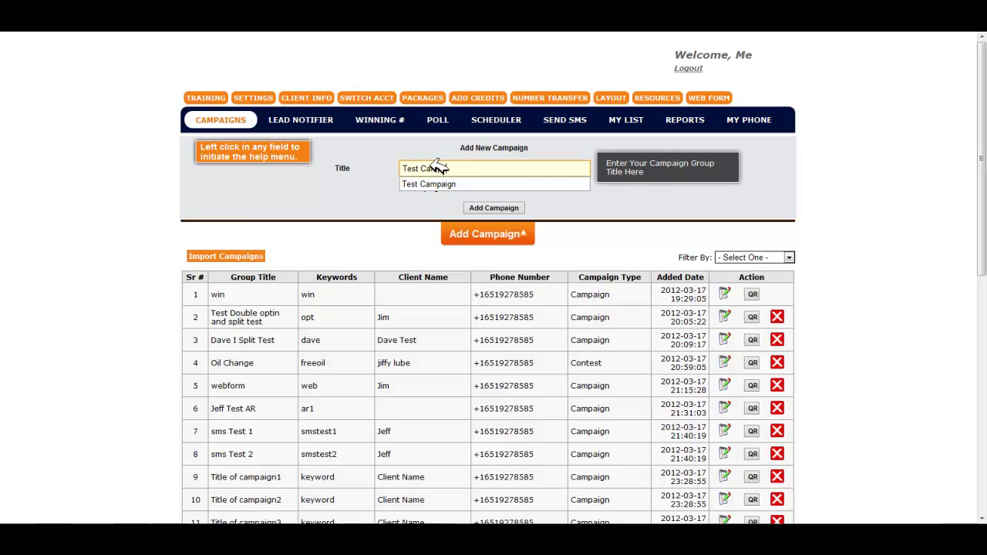
{"action": "type", "text": "mpaign"}
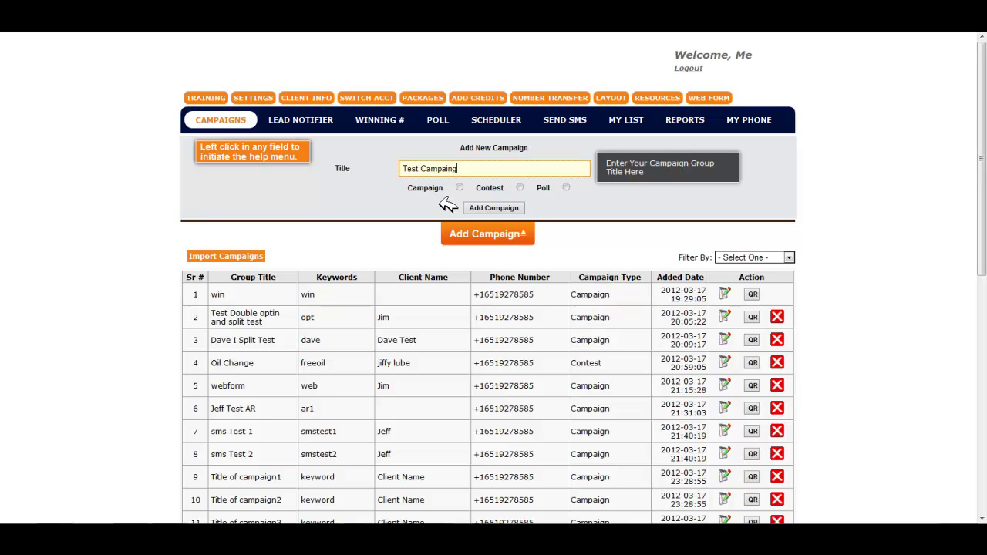
{"action": "left_click", "coordinate": [461, 188]}
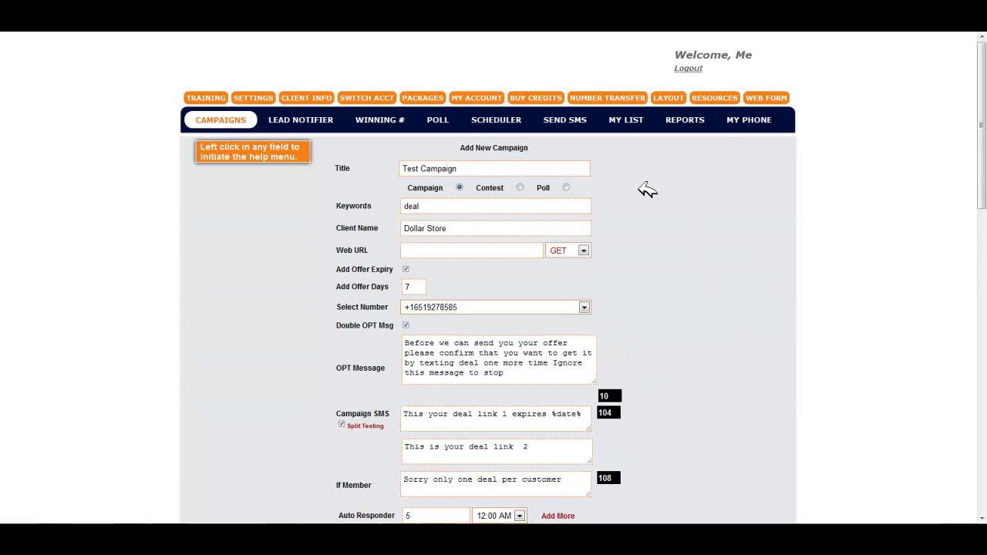
{"action": "left_click", "coordinate": [458, 188]}
Leave the campaign's web URL blank and select the first listed phone number as its sending number.
{"action": "left_click", "coordinate": [430, 251]}
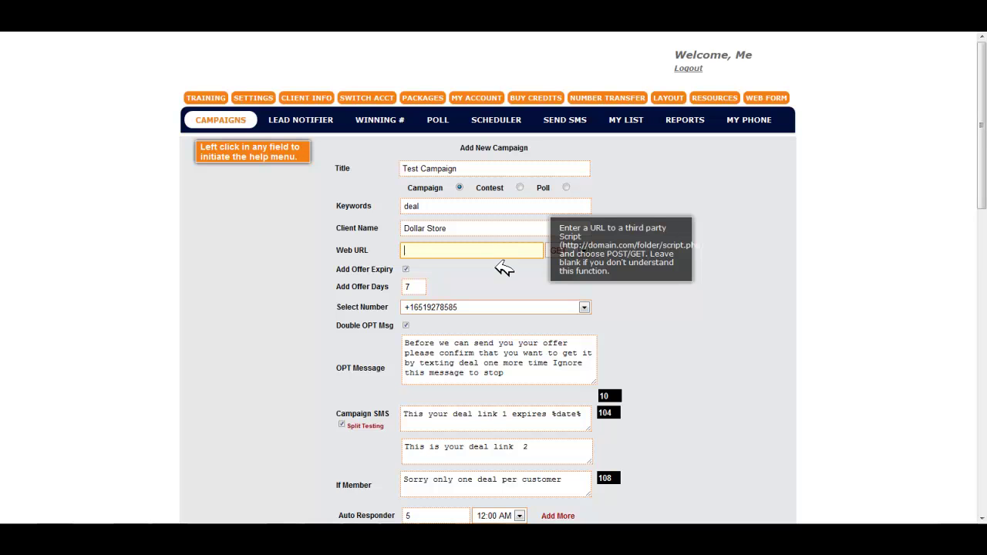
{"action": "mouse_move", "coordinate": [407, 269]}
{"action": "left_click", "coordinate": [589, 308]}
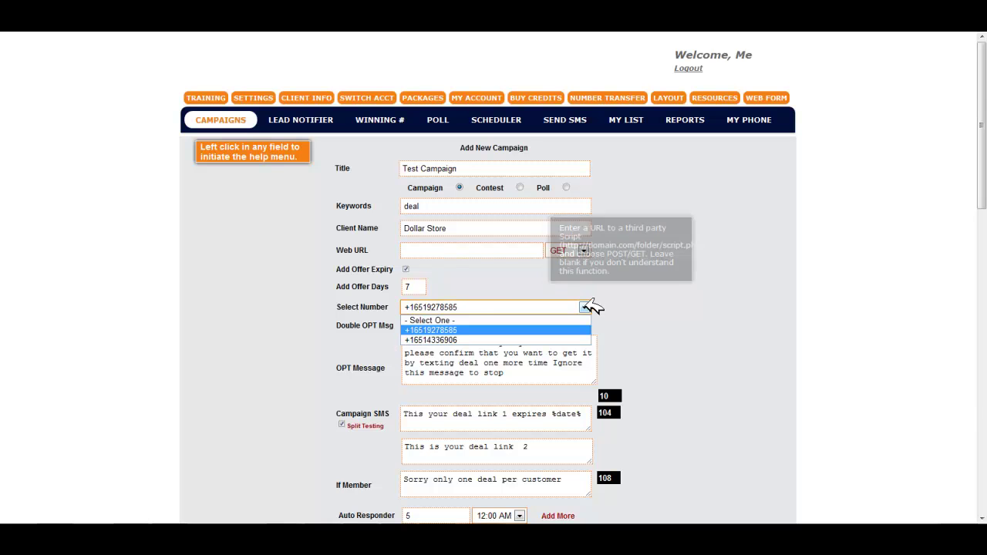
{"action": "left_click", "coordinate": [462, 331]}
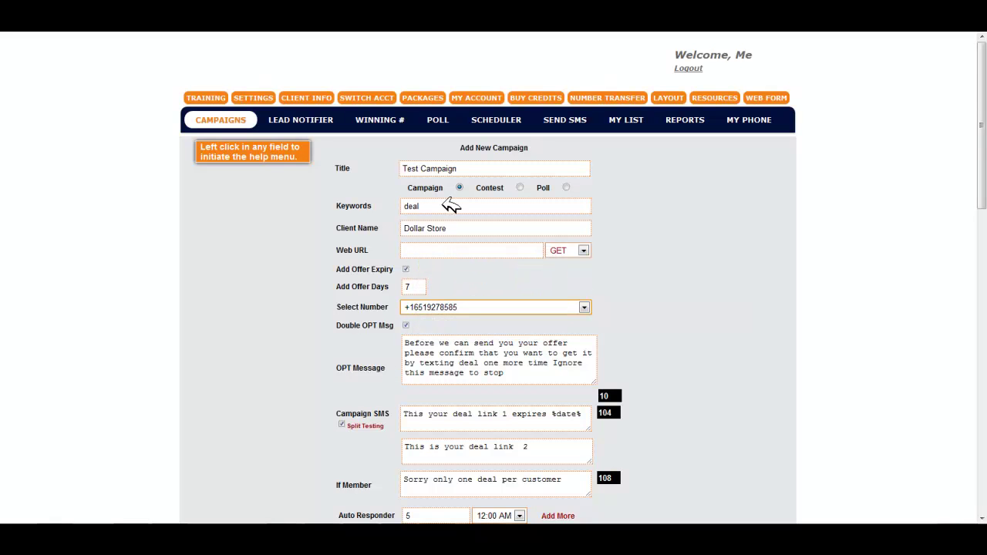
Switch off split testing and toggle the double opt-in message off and back on.
{"action": "left_click", "coordinate": [406, 326]}
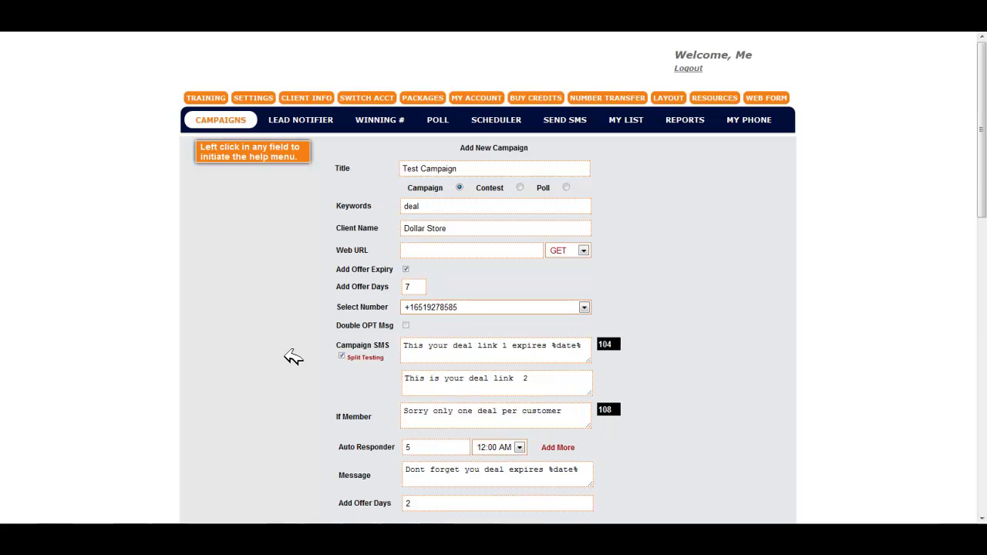
{"action": "left_click", "coordinate": [343, 355]}
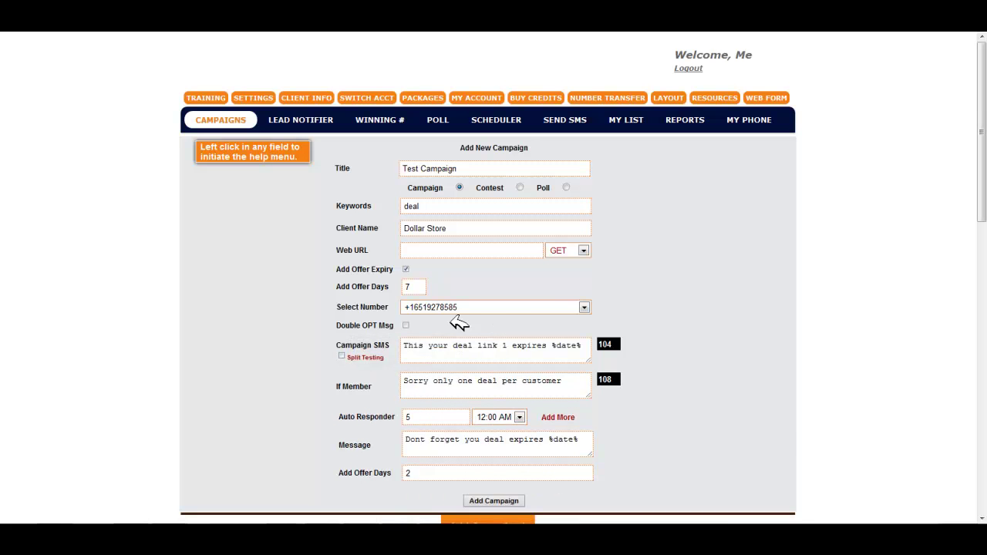
{"action": "left_click", "coordinate": [407, 325]}
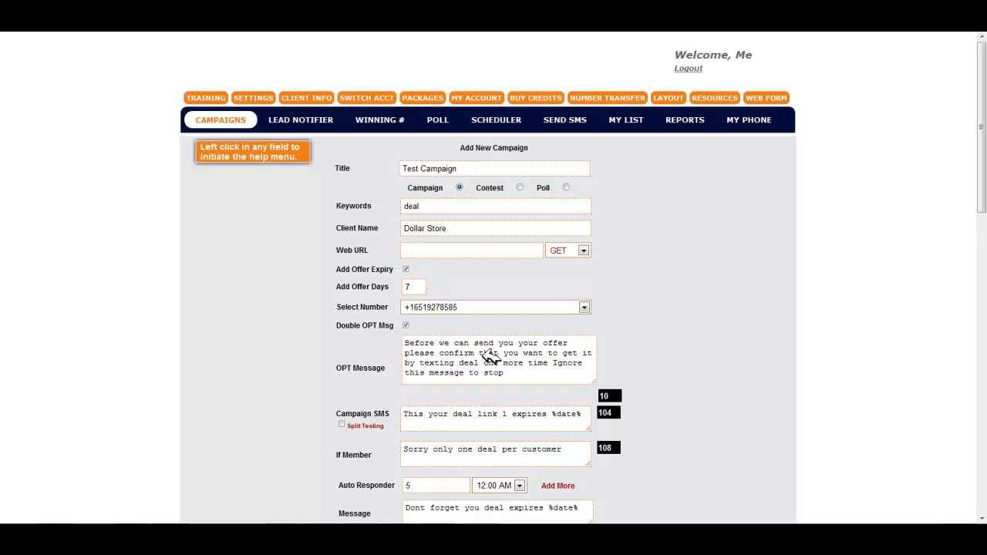
{"action": "left_click", "coordinate": [406, 325]}
{"action": "left_click", "coordinate": [407, 326]}
Check the campaign SMS text and its offer days, and enable split testing for the campaign SMS.
{"action": "scroll", "coordinate": [482, 356], "scroll_direction": "down", "scroll_amount": 2}
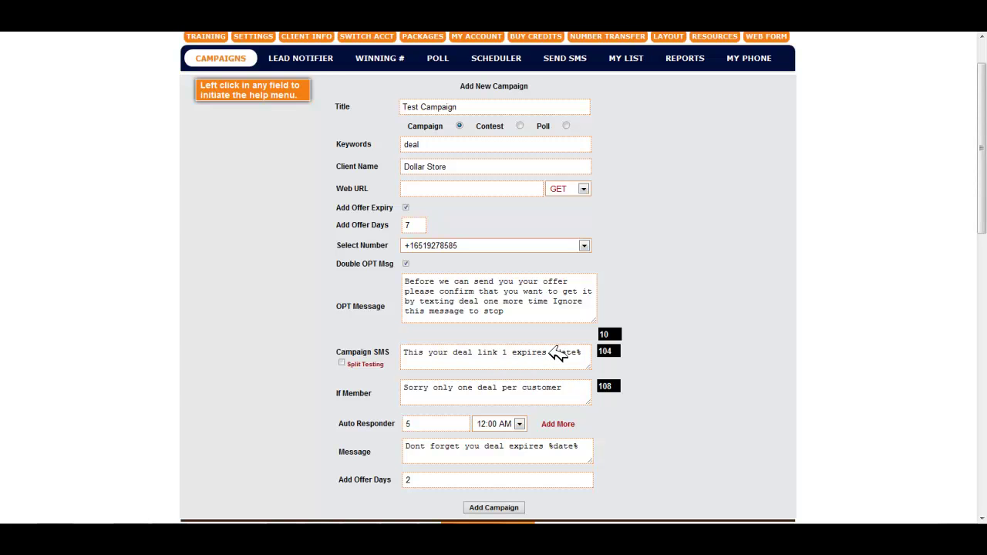
{"action": "left_click", "coordinate": [553, 352]}
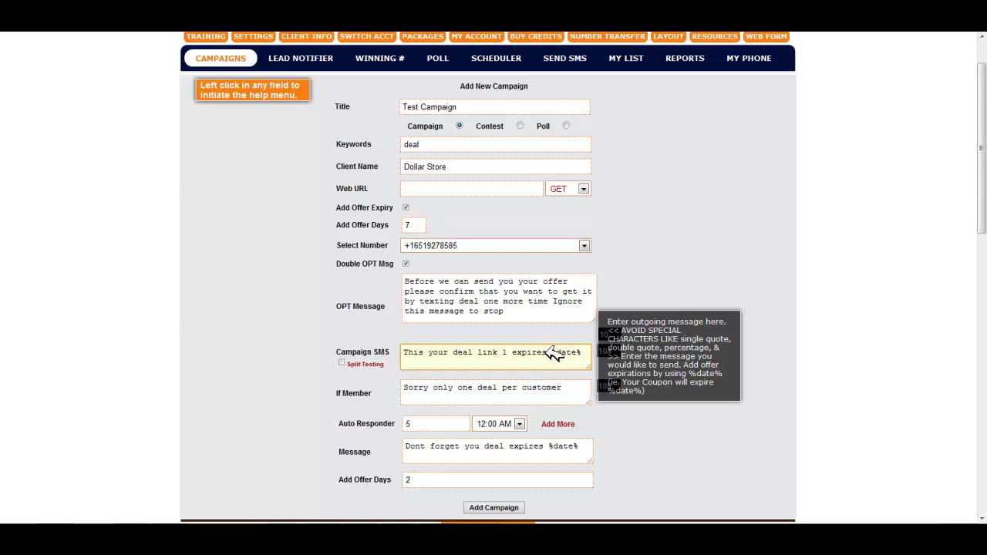
{"action": "left_click", "coordinate": [415, 224]}
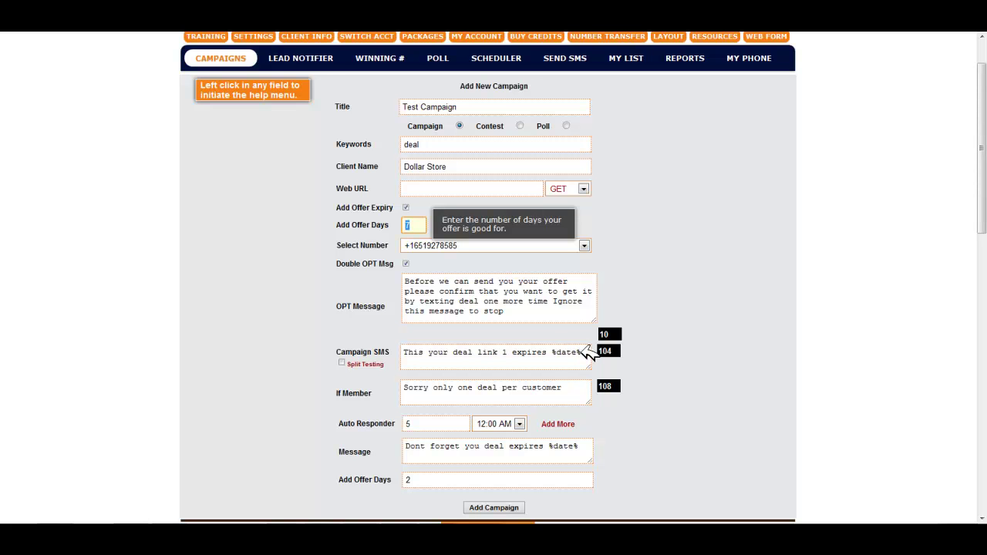
{"action": "left_click", "coordinate": [342, 362]}
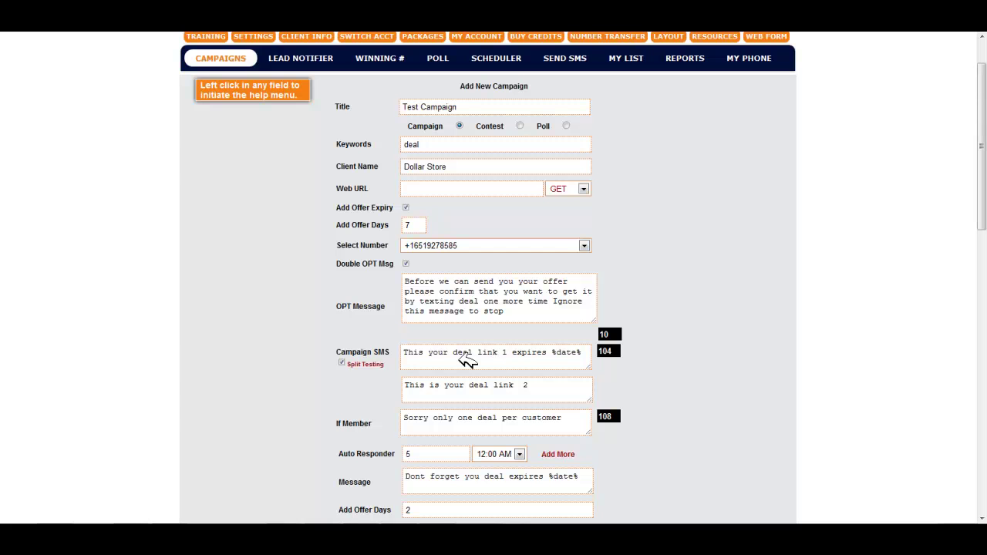
{"action": "scroll", "coordinate": [332, 362], "scroll_direction": "down", "scroll_amount": 2}
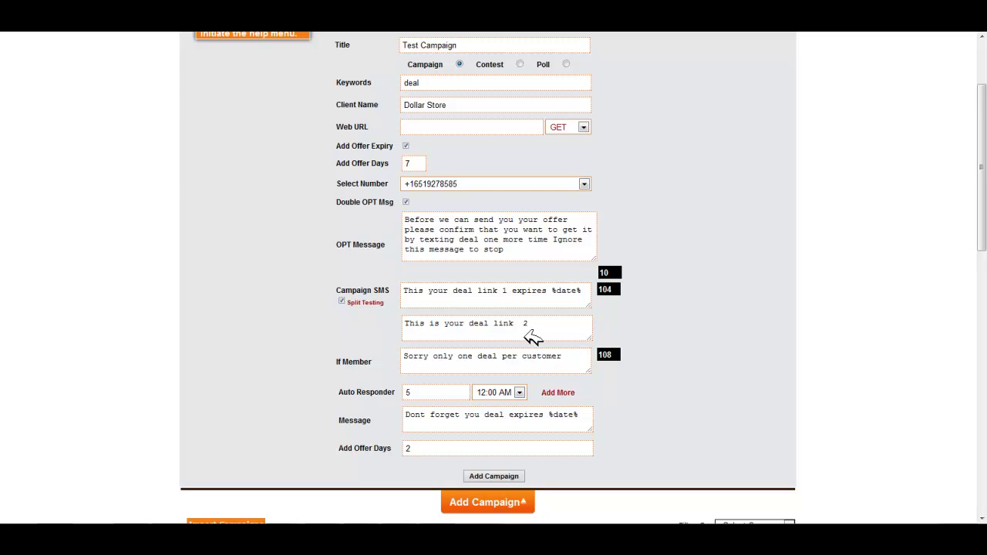
Examine the keyword, auto responder and offer days fields, and the %date% placeholders in the campaign SMS and auto responder message.
{"action": "left_click", "coordinate": [434, 84]}
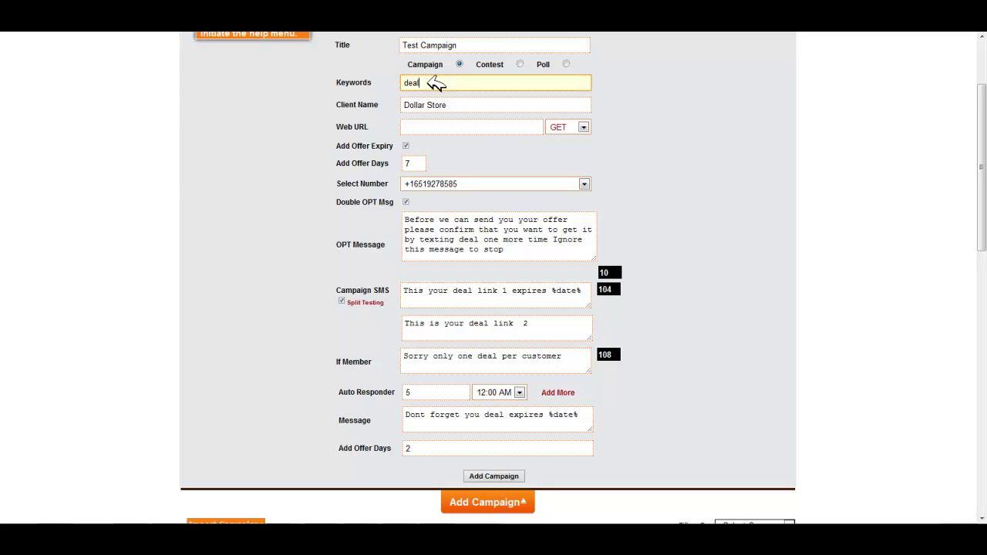
{"action": "double_click", "coordinate": [409, 83]}
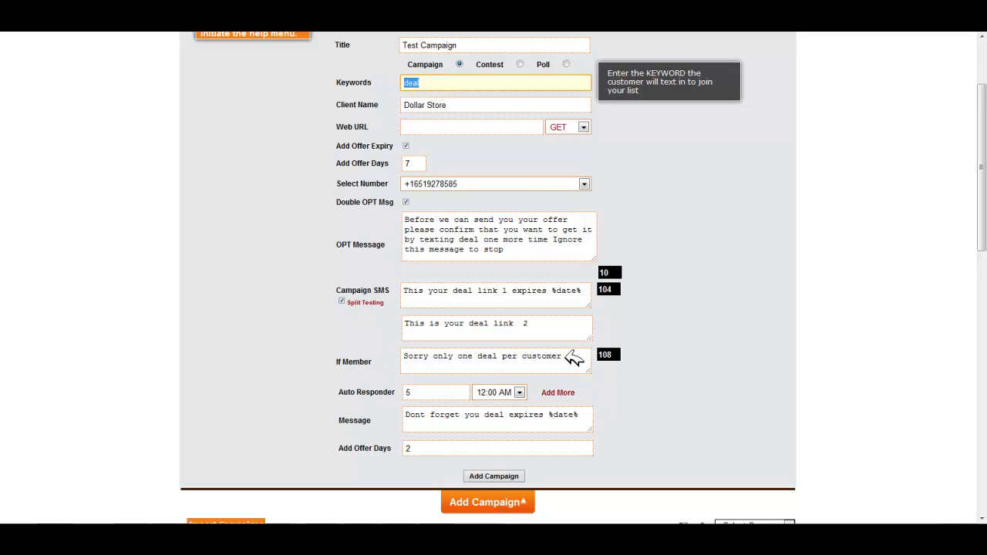
{"action": "left_click", "coordinate": [415, 390]}
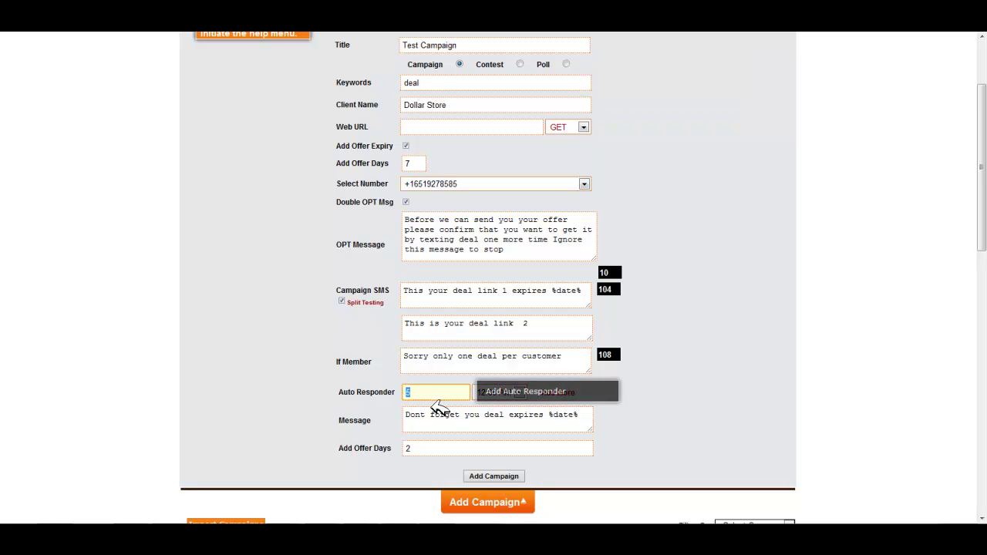
{"action": "left_click", "coordinate": [397, 414]}
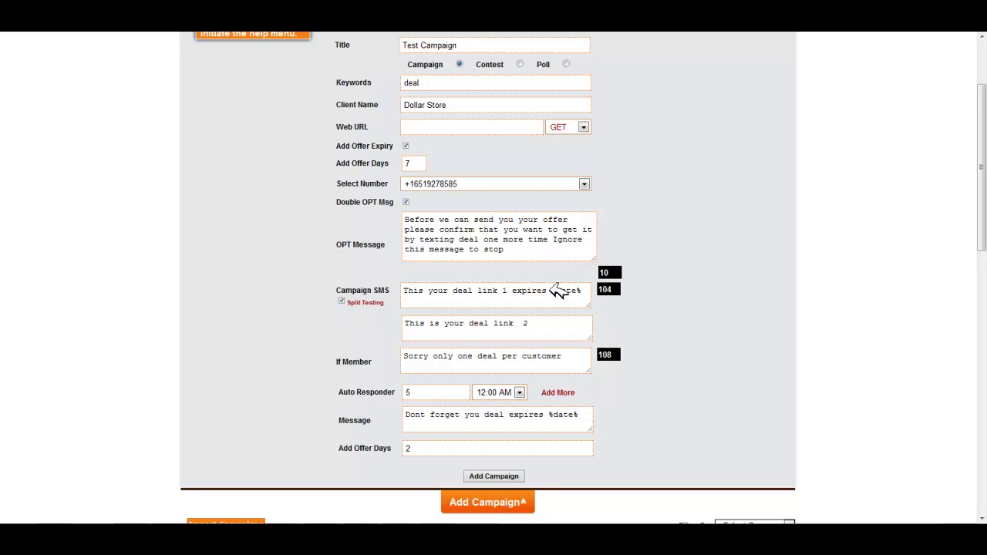
{"action": "left_click", "coordinate": [414, 164]}
{"action": "type", "text": "7"}
{"action": "left_click_drag", "start_coordinate": [580, 415], "coordinate": [557, 411]}
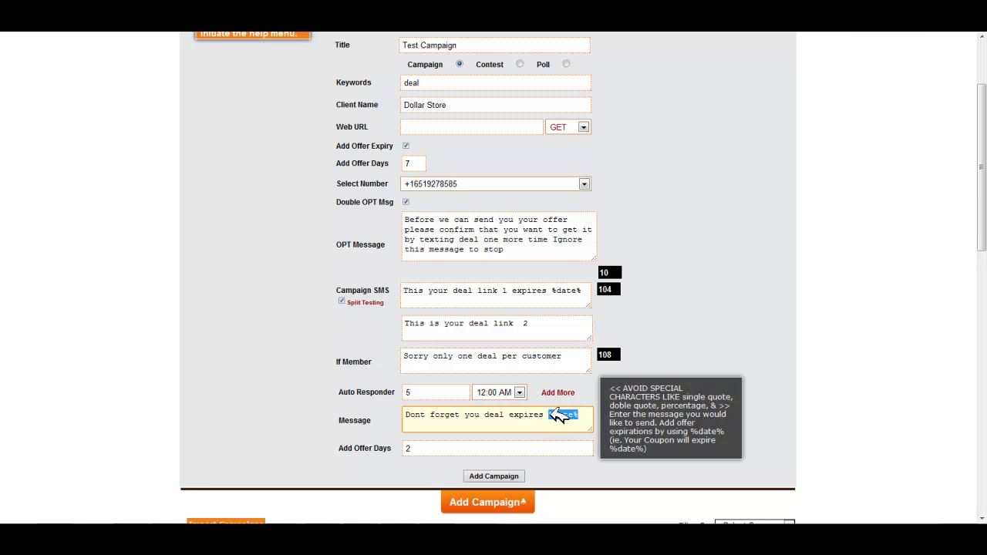
{"action": "left_click_drag", "start_coordinate": [588, 290], "coordinate": [552, 291]}
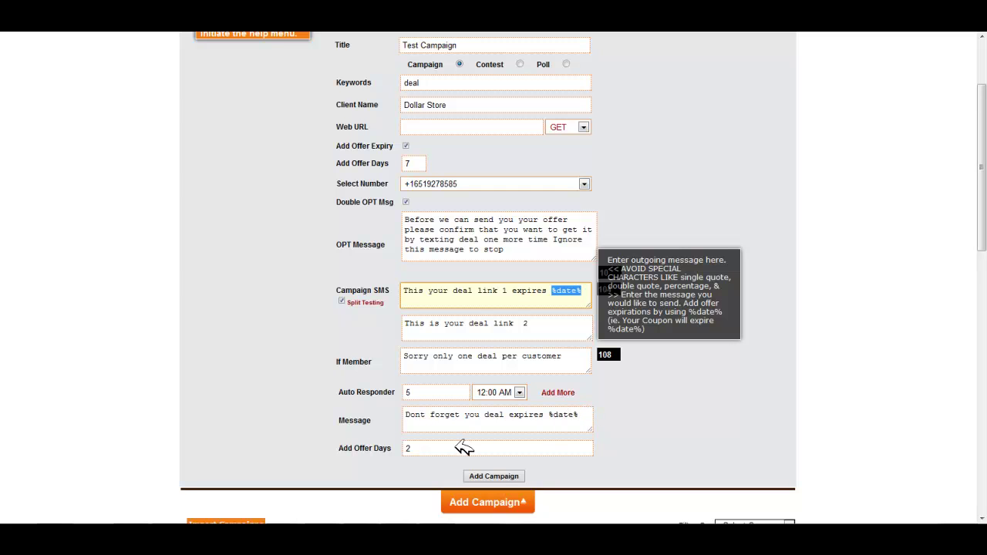
{"action": "left_click", "coordinate": [413, 163]}
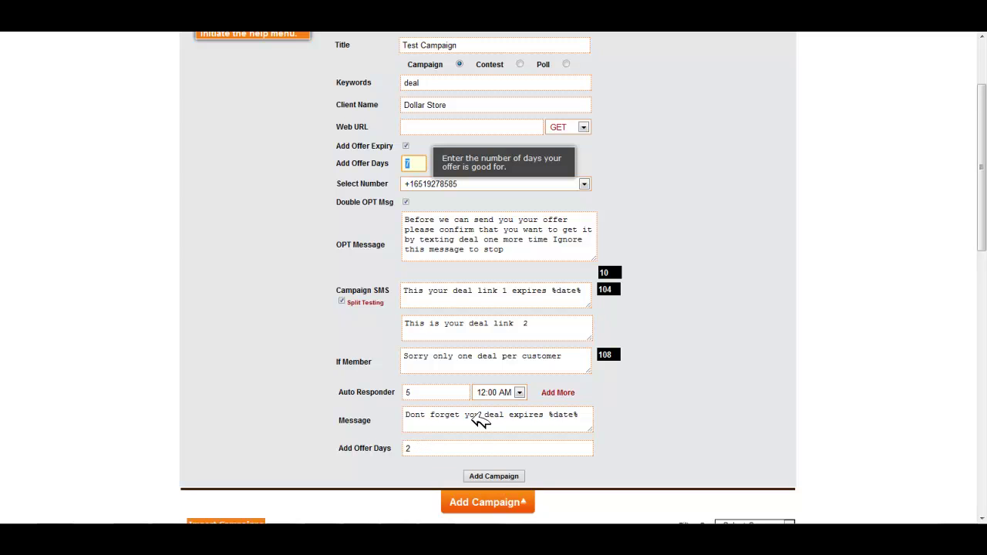
Add two more blank auto responders to the campaign and submit the new campaign.
{"action": "left_click", "coordinate": [563, 395]}
{"action": "scroll", "coordinate": [563, 385], "scroll_direction": "down", "scroll_amount": 3}
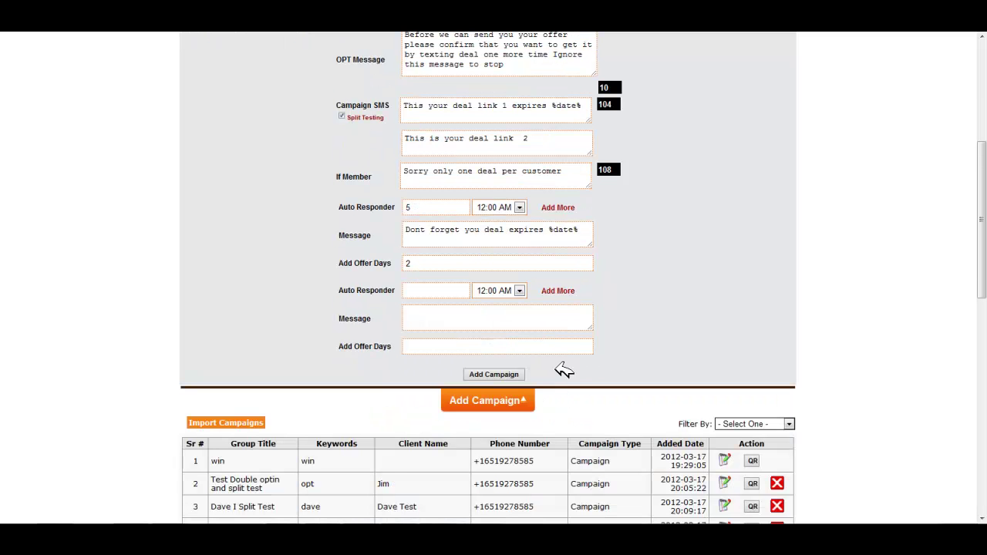
{"action": "left_click", "coordinate": [564, 290]}
{"action": "scroll", "coordinate": [565, 324], "scroll_direction": "down", "scroll_amount": 2}
{"action": "scroll", "coordinate": [566, 353], "scroll_direction": "down", "scroll_amount": 1}
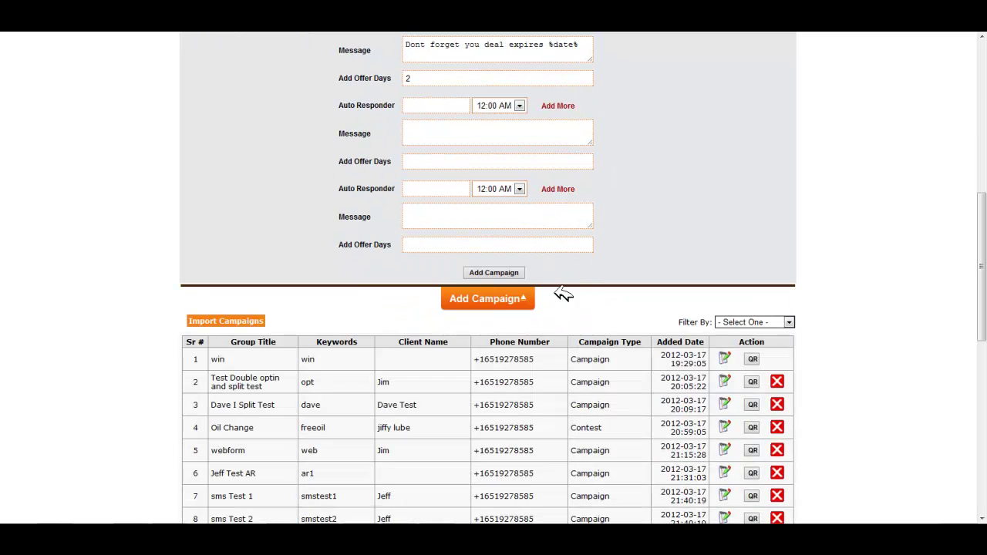
{"action": "scroll", "coordinate": [567, 308], "scroll_direction": "up", "scroll_amount": 1}
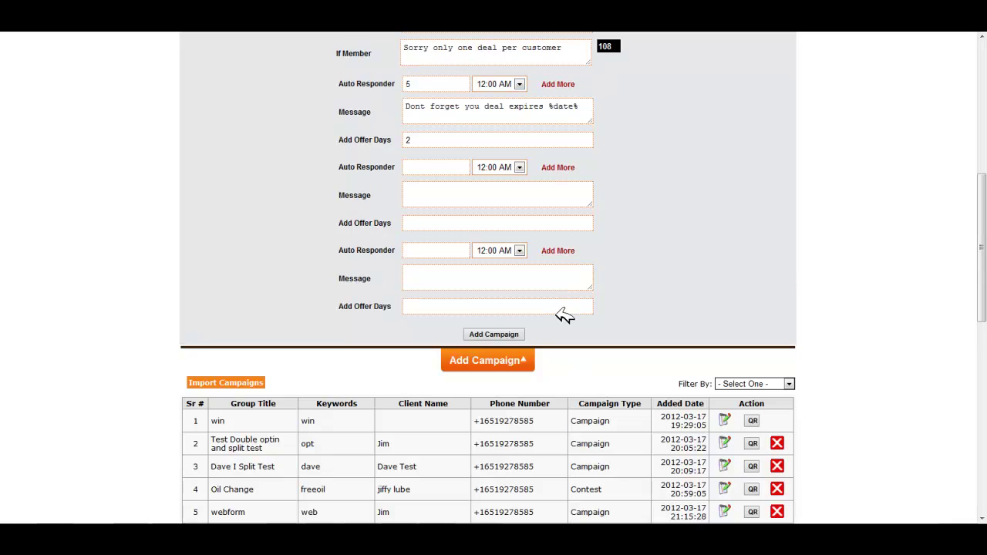
{"action": "left_click", "coordinate": [494, 334]}
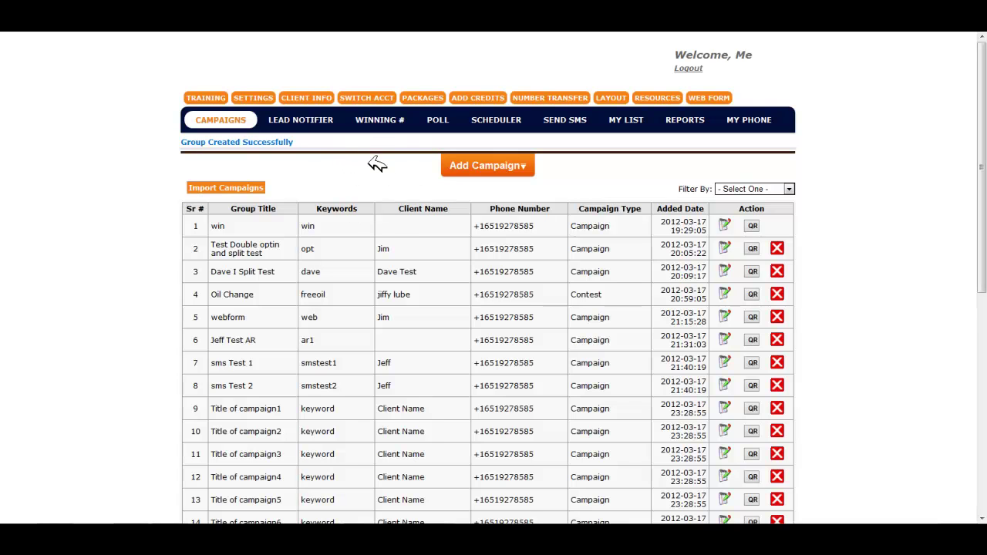
View the details of the 10:30 event on March 22 in the scheduler calendar and close them without changes.
{"action": "left_click", "coordinate": [501, 121]}
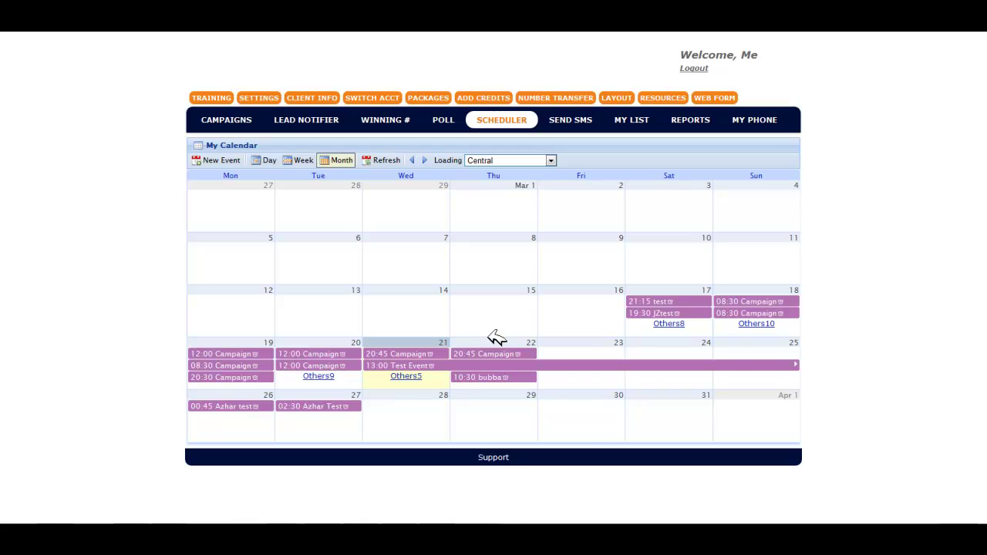
{"action": "left_click", "coordinate": [494, 377]}
{"action": "left_click", "coordinate": [515, 306]}
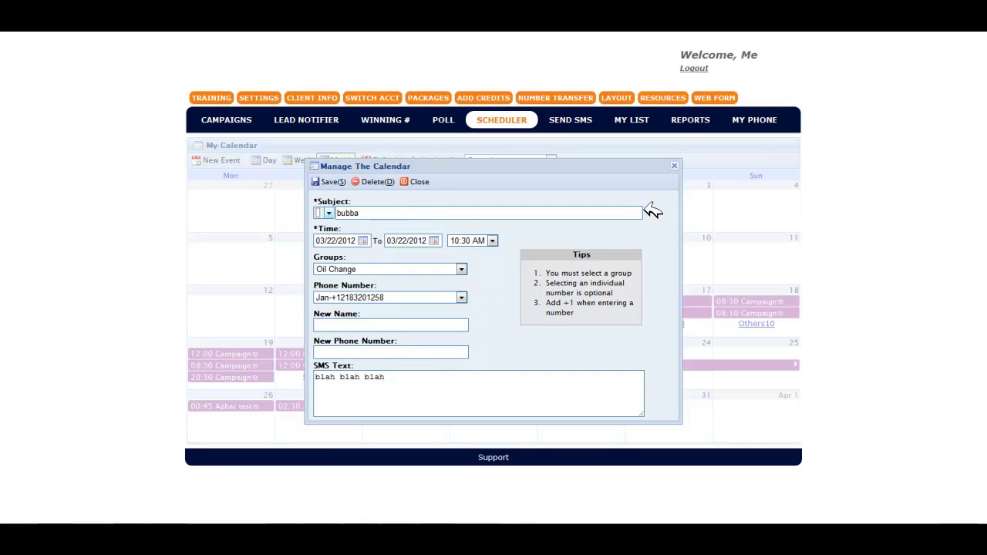
{"action": "left_click", "coordinate": [674, 165]}
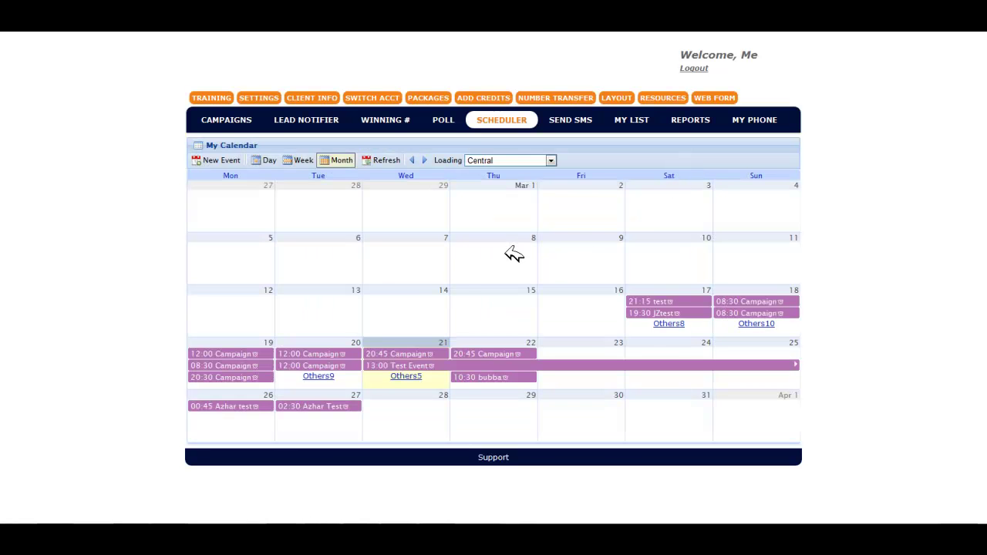